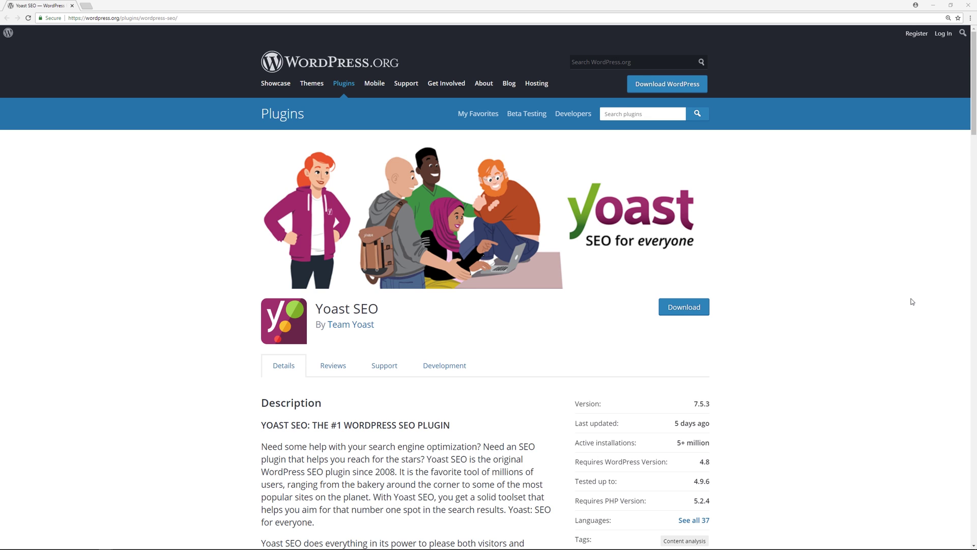
# - Scroll up and down through the Yoast SEO plugin page on WordPress.org
pyautogui.scroll(-2, 912, 302)
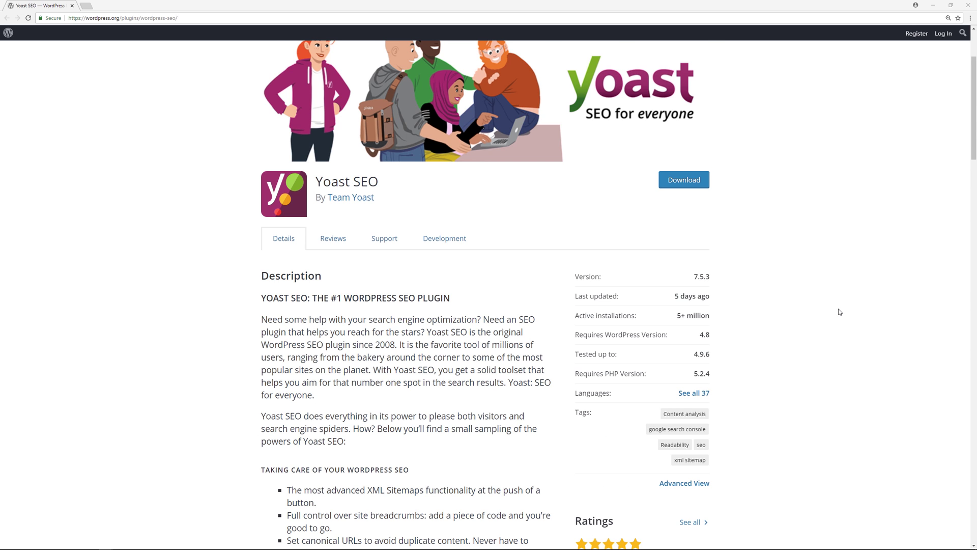
pyautogui.scroll(-5, 839, 312)
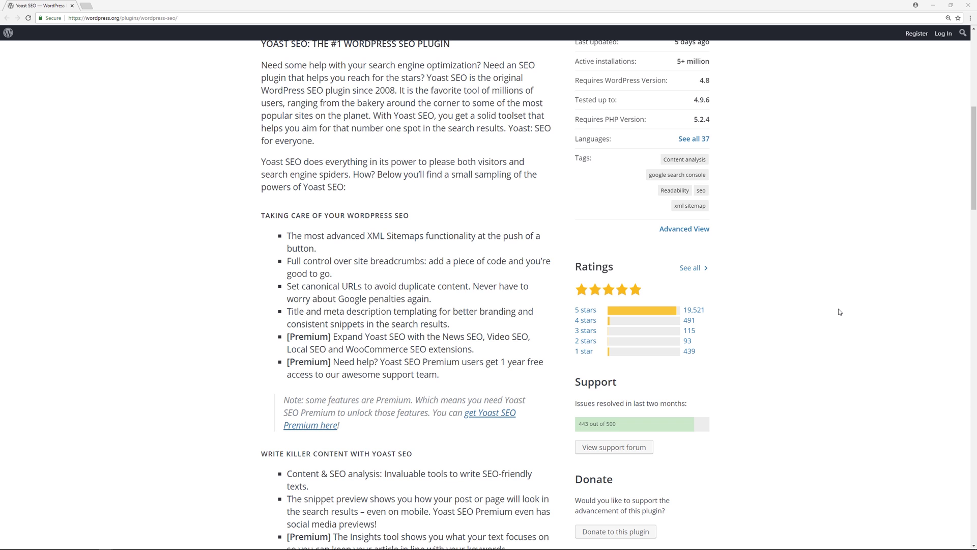
pyautogui.scroll(4, 838, 309)
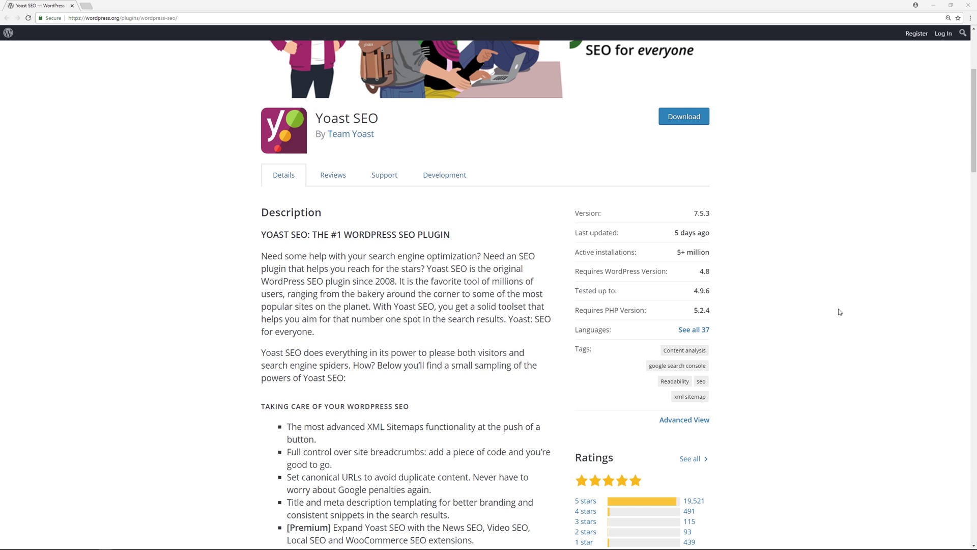
pyautogui.scroll(4, 839, 309)
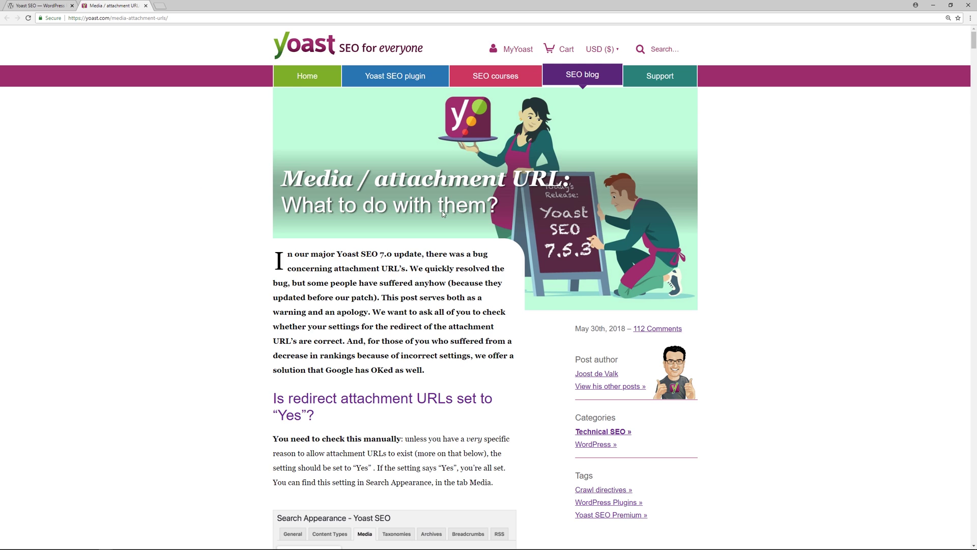
pyautogui.scroll(-1, 250, 360)
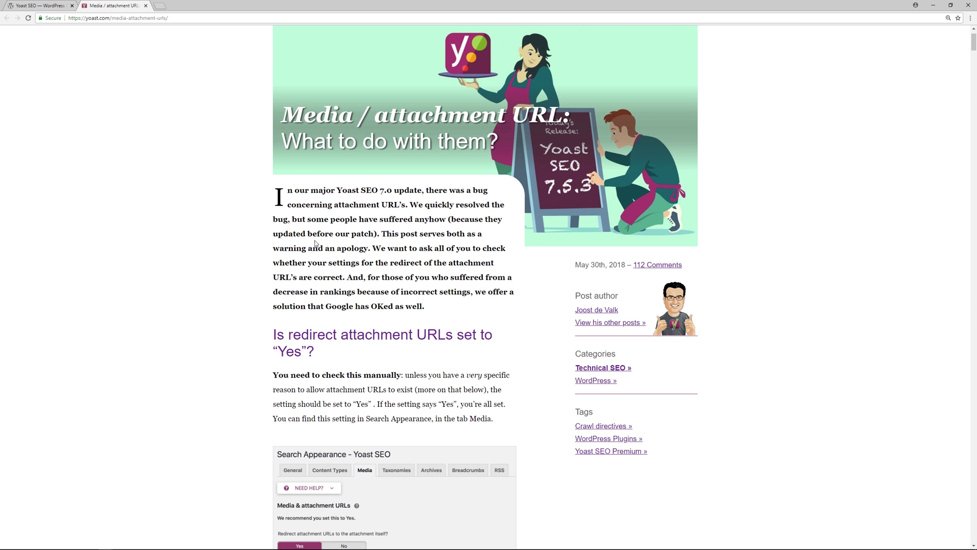
pyautogui.scroll(-3, 315, 245)
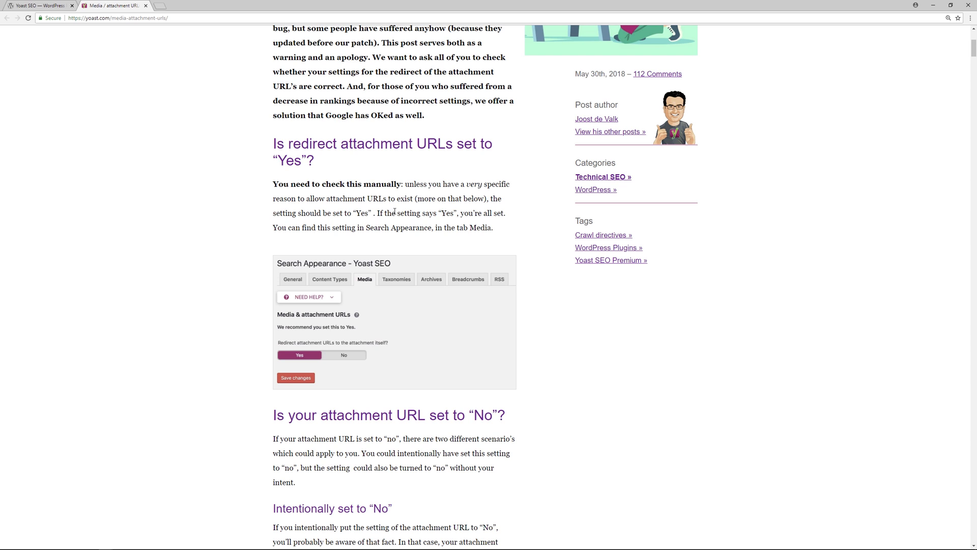
pyautogui.scroll(-1, 386, 256)
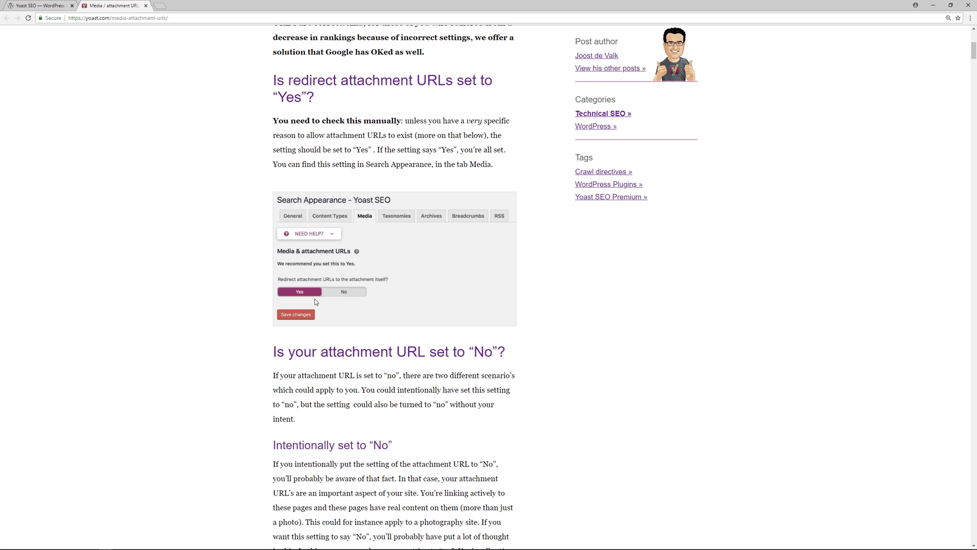
pyautogui.scroll(-2, 336, 319)
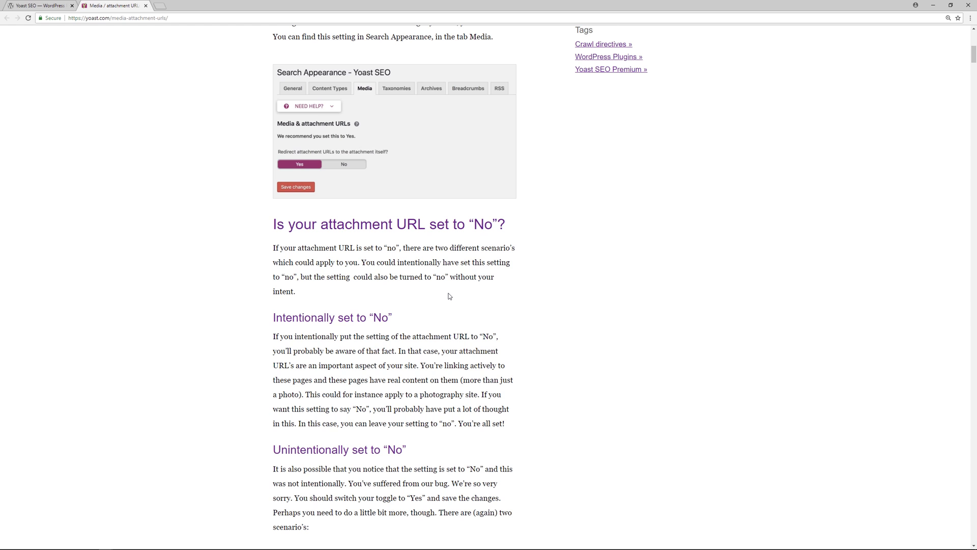
pyautogui.scroll(-1, 450, 297)
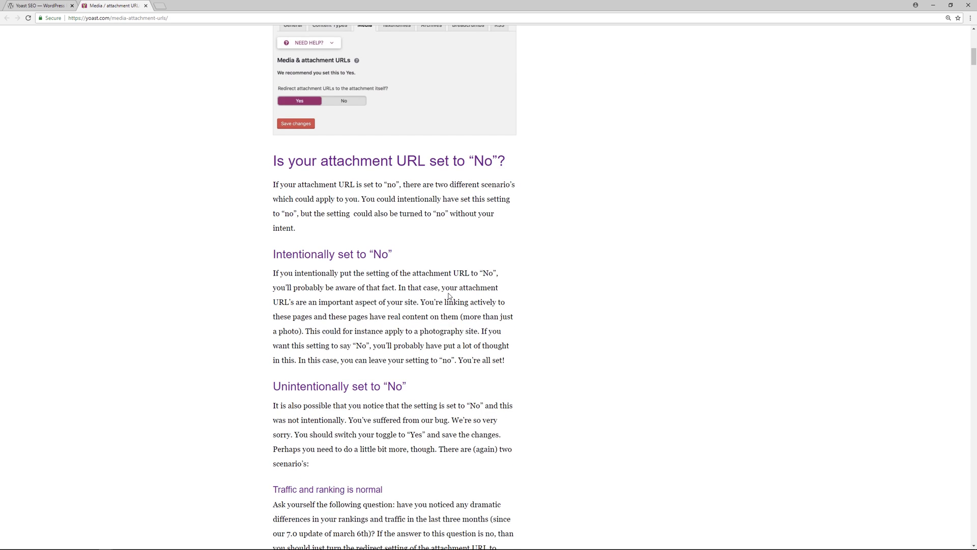
pyautogui.scroll(-1, 449, 296)
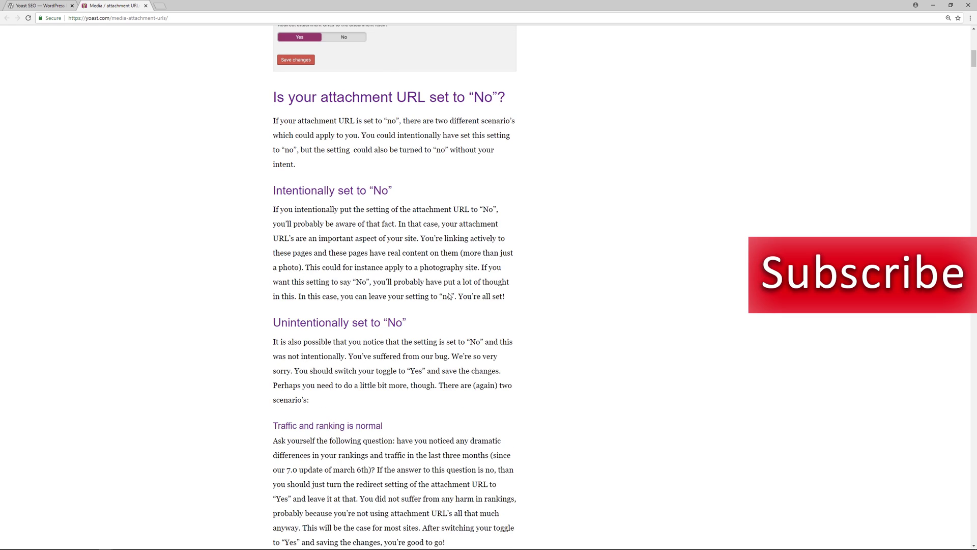
pyautogui.scroll(-2, 449, 296)
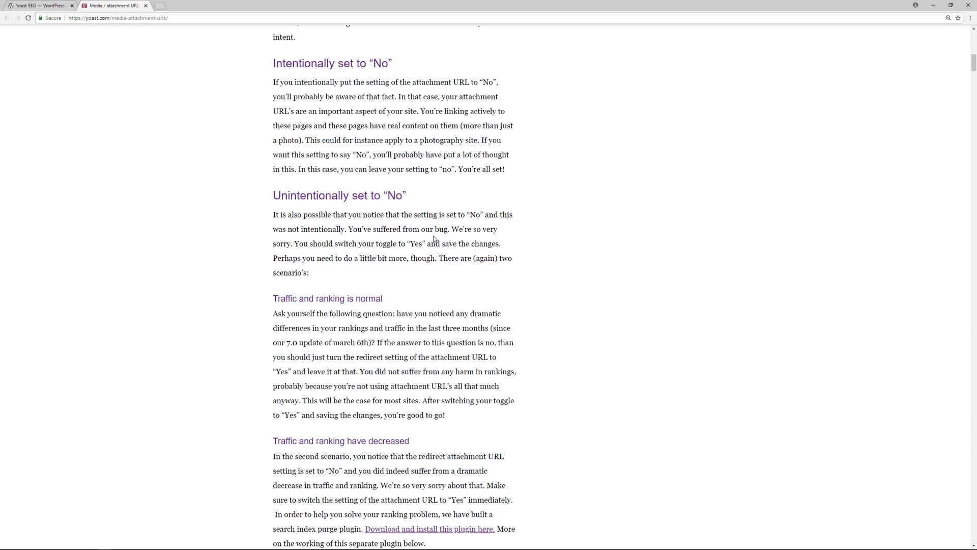
pyautogui.scroll(-2, 503, 247)
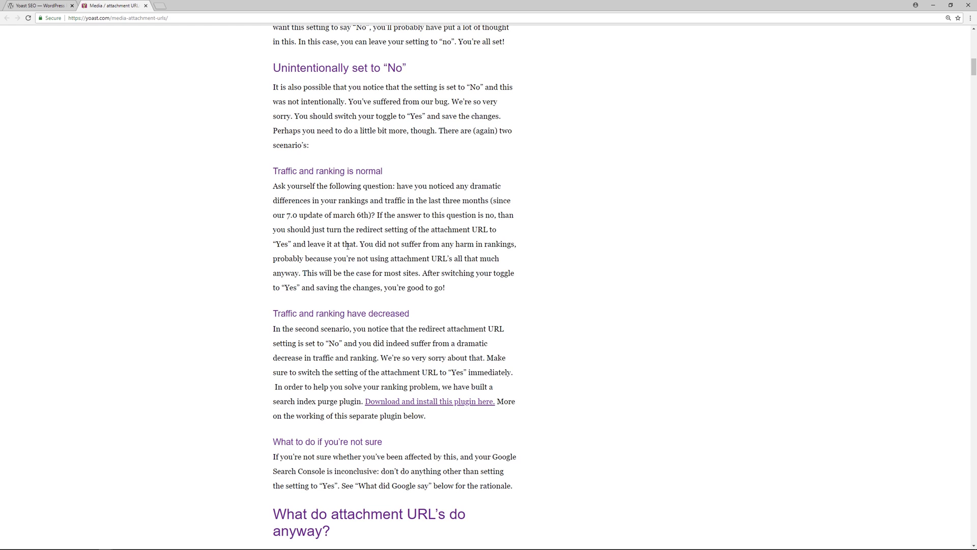
pyautogui.scroll(-1, 347, 246)
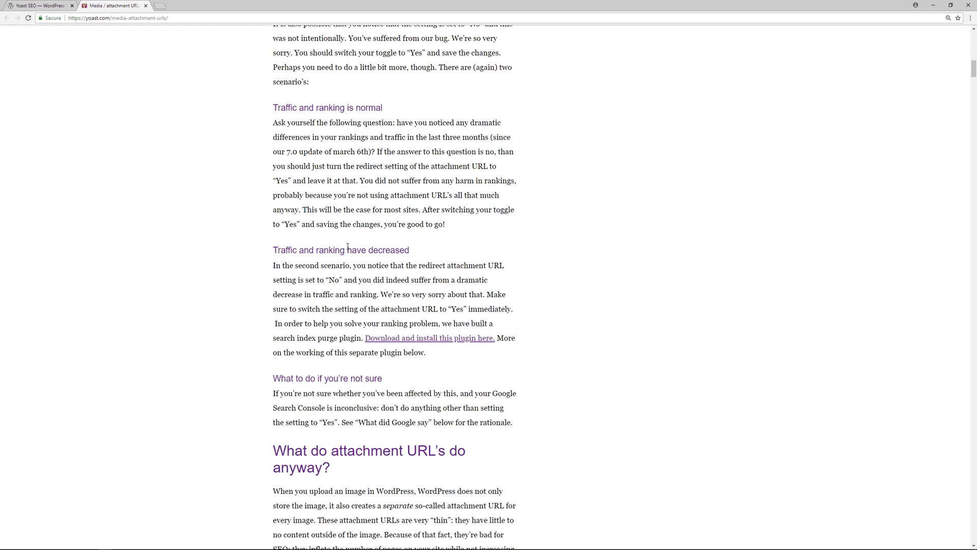
pyautogui.scroll(-3, 219, 293)
pyautogui.scroll(-4, 220, 293)
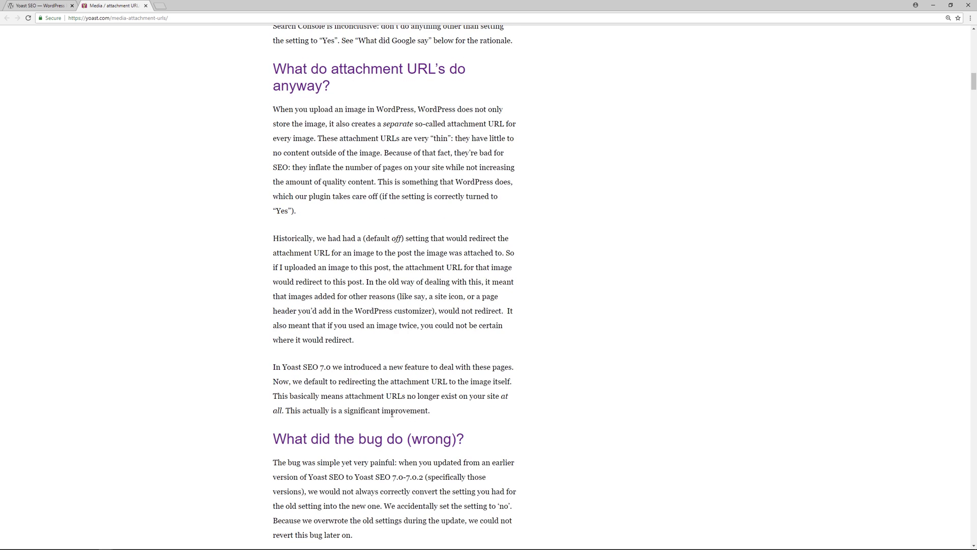
pyautogui.scroll(-7, 224, 270)
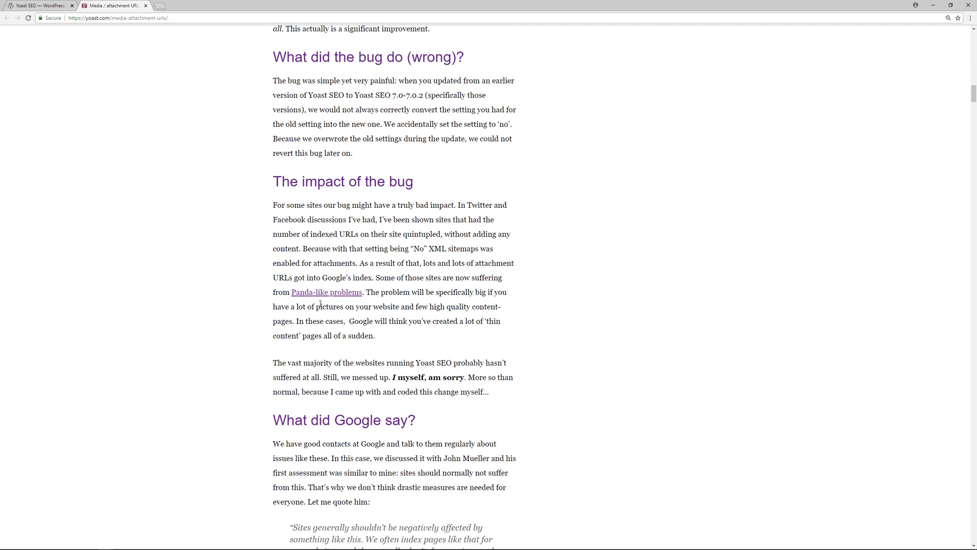
# - Open the 'Panda-like problems' article in a new tab, skim it, then return to the attachment URL post
pyautogui.rightClick(331, 294)
pyautogui.click(343, 300)
pyautogui.hotkey('ctrl', 'Tab')
pyautogui.scroll(-3, 240, 249)
pyautogui.scroll(-4, 241, 249)
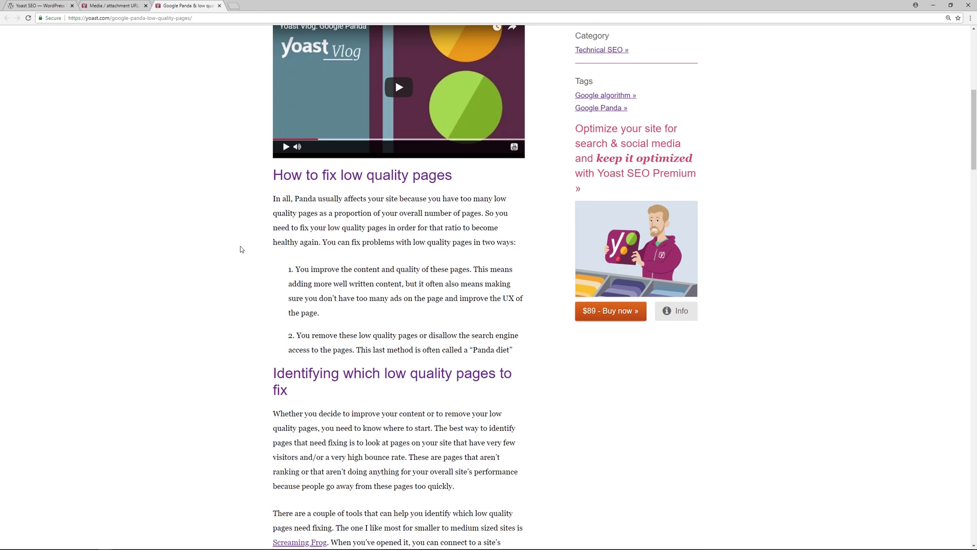
pyautogui.scroll(-4, 241, 249)
pyautogui.scroll(-4, 240, 249)
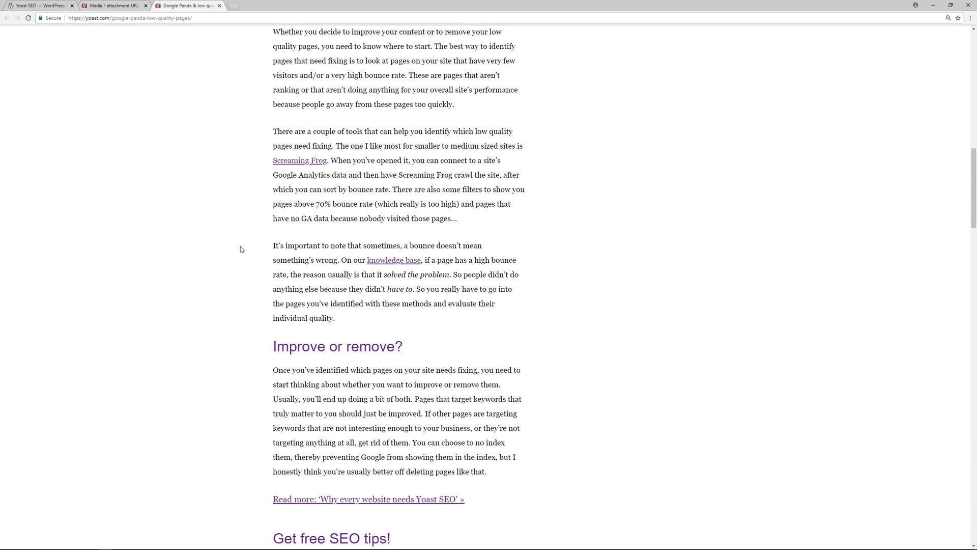
pyautogui.scroll(-5, 241, 248)
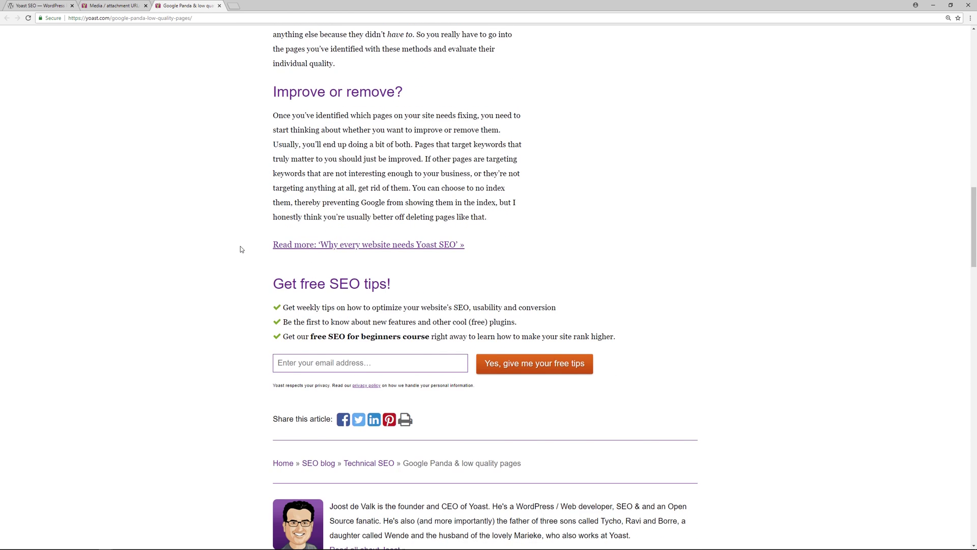
pyautogui.hotkey('ctrl', 'shift', 'Tab')
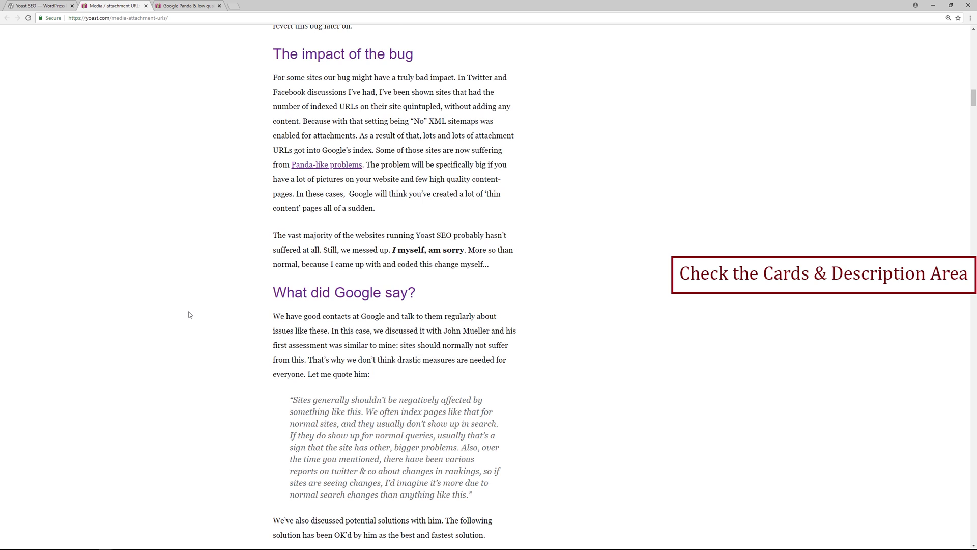
pyautogui.scroll(-1, 195, 298)
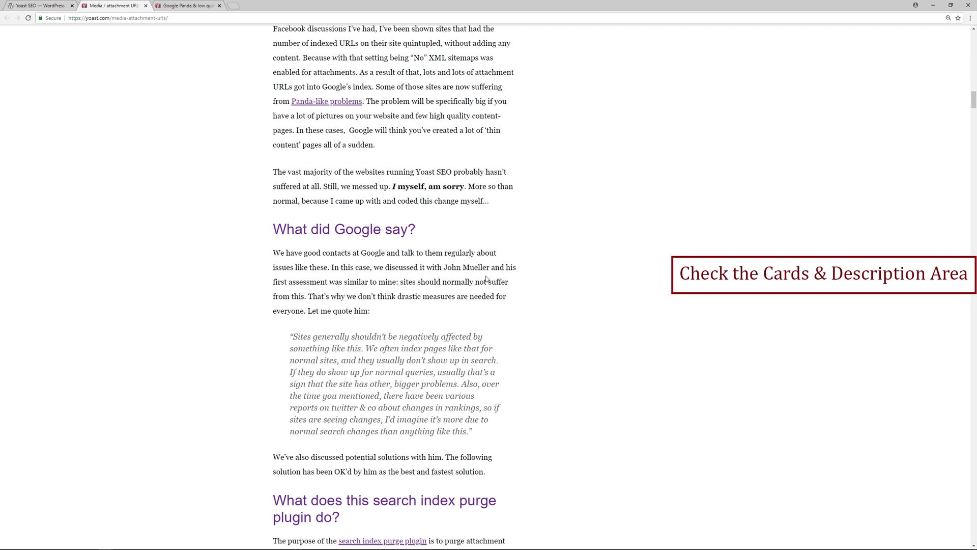
pyautogui.scroll(-2, 537, 319)
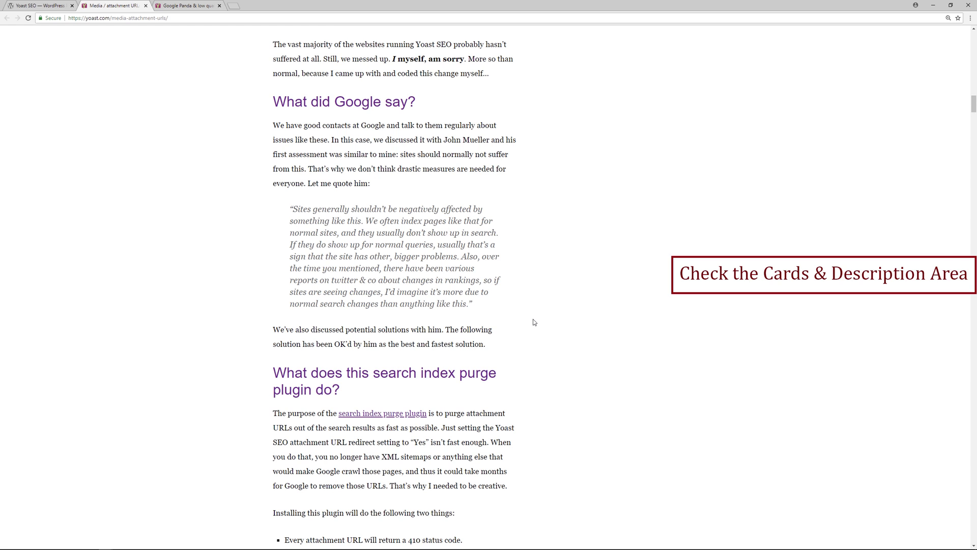
pyautogui.scroll(-1, 534, 322)
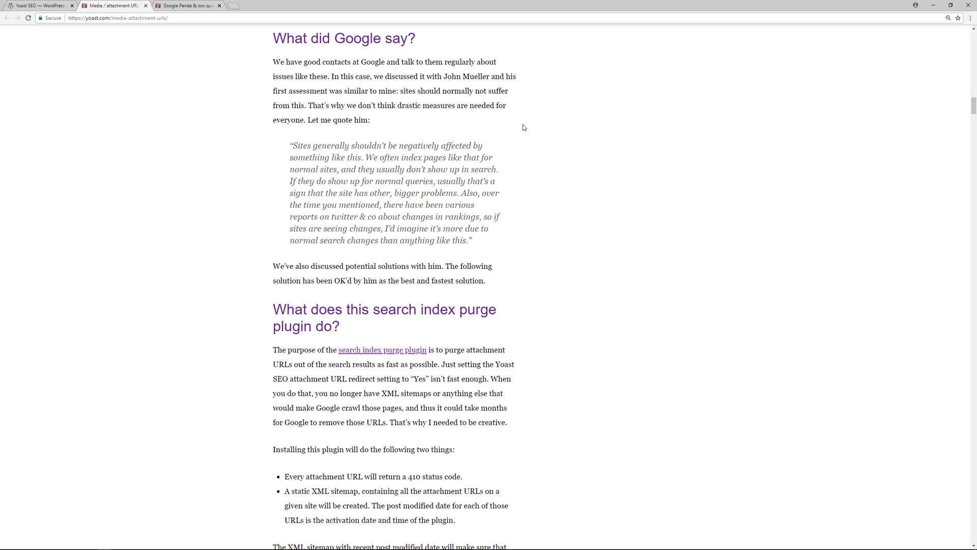
pyautogui.scroll(-1, 488, 203)
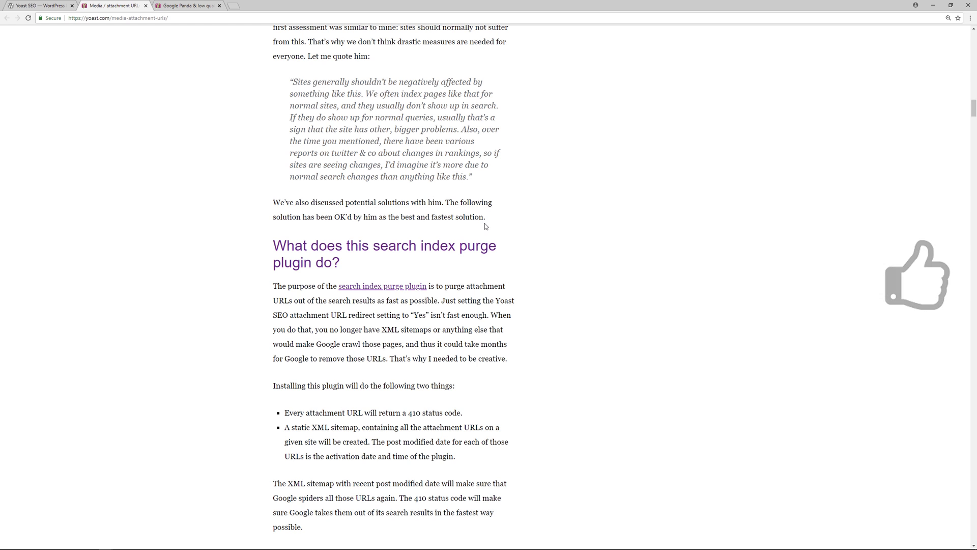
pyautogui.scroll(-1, 502, 267)
# - Open the Search Index Purge plugin page and scroll down to its installation steps
pyautogui.click(374, 223)
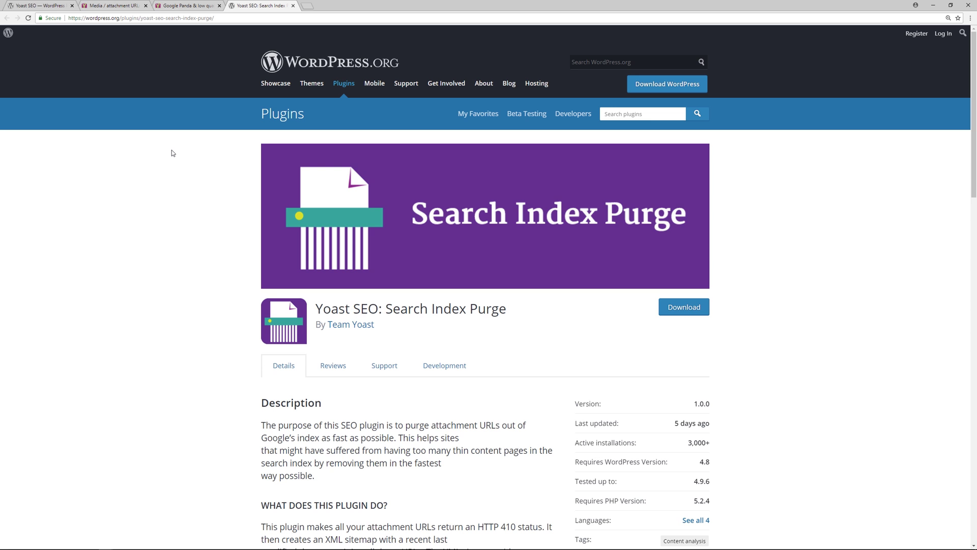
pyautogui.scroll(-7, 514, 231)
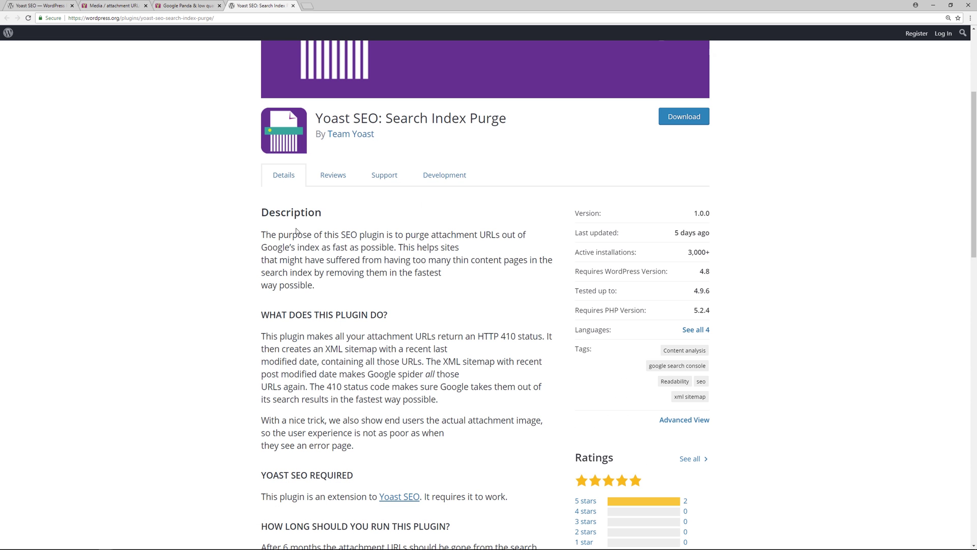
pyautogui.scroll(-5, 296, 229)
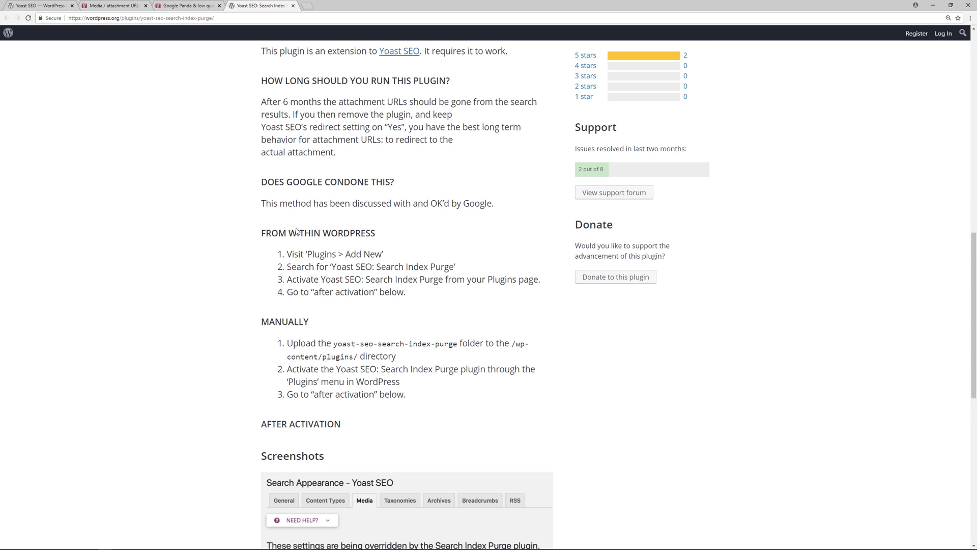
pyautogui.scroll(-1, 296, 231)
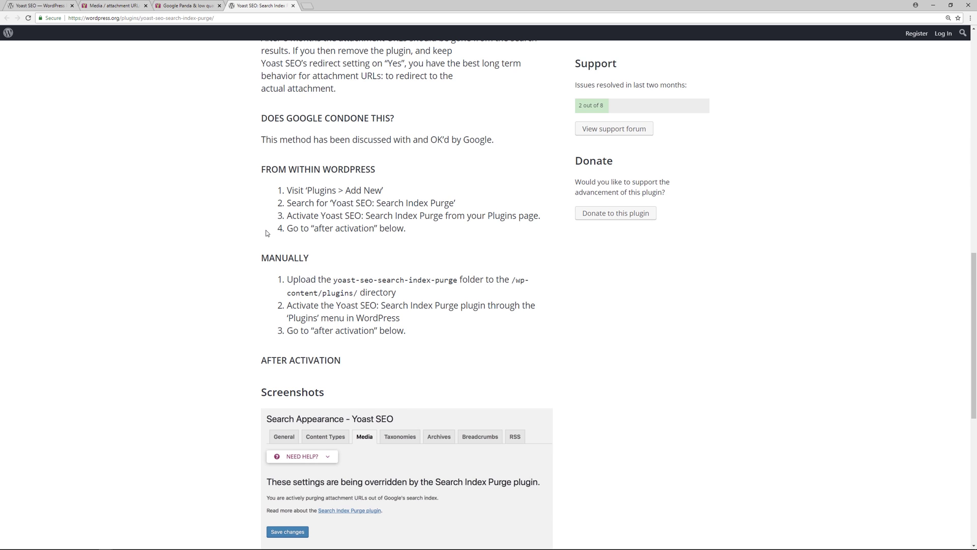
# - Return to the Yoast media attachment URLs article and scroll through it
pyautogui.click(103, 9)
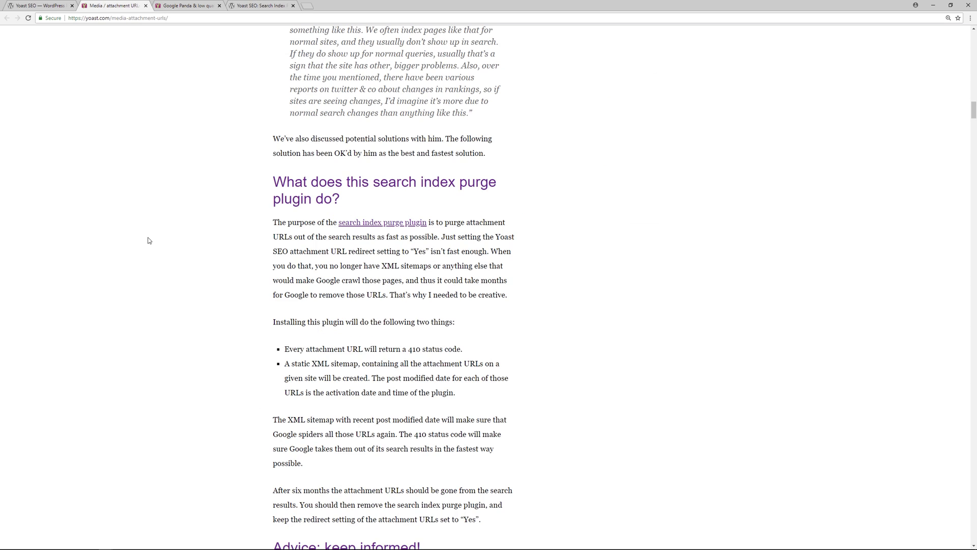
pyautogui.scroll(15, 296, 262)
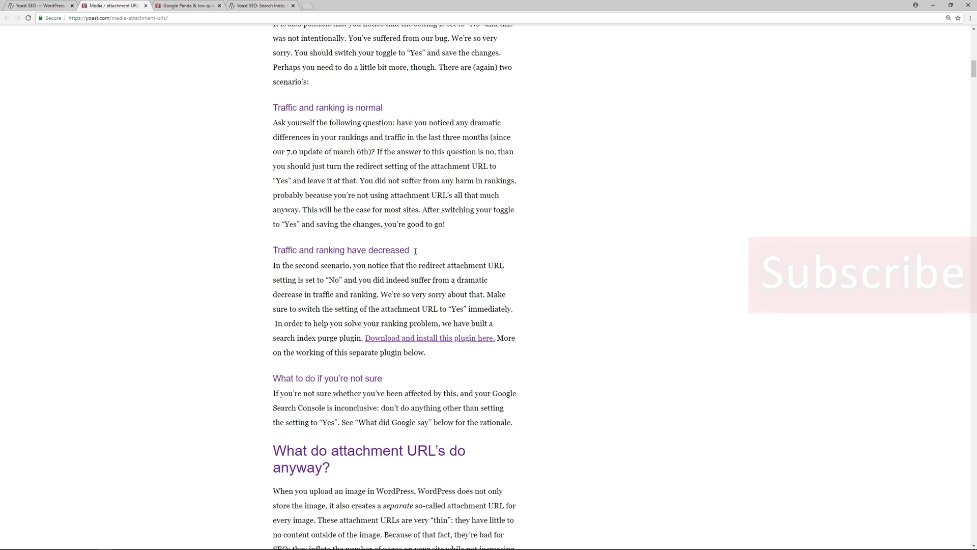
pyautogui.scroll(-1, 578, 267)
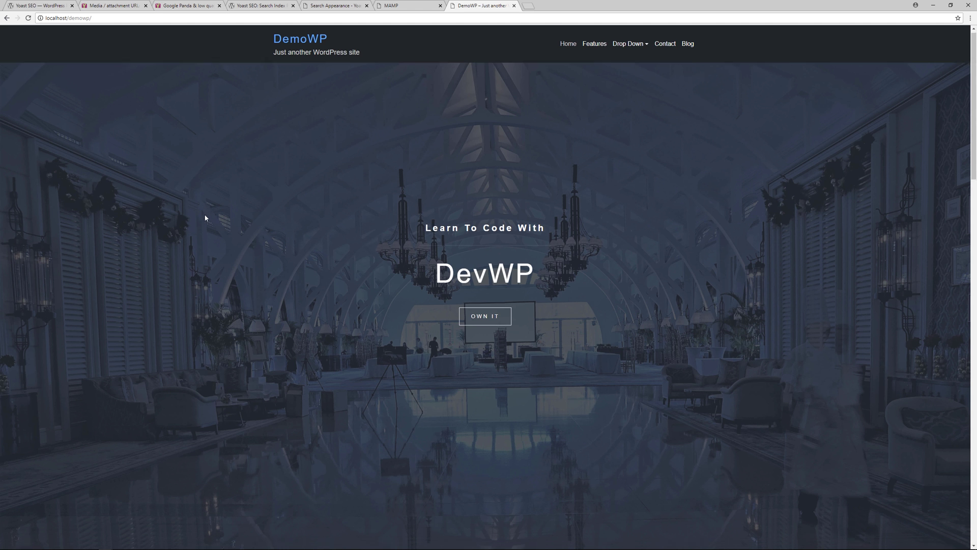
# - Scroll down the DemoWP home page through its blog posts to Post 12
pyautogui.scroll(-15, 194, 214)
pyautogui.scroll(-10, 184, 214)
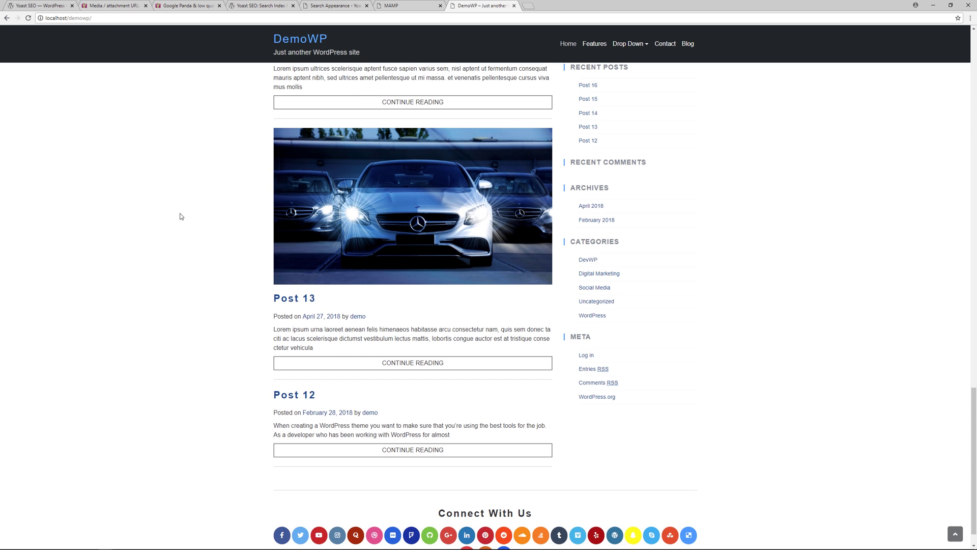
# - Load the DemoWP site's admin dashboard from the address bar
pyautogui.scroll(20, 179, 215)
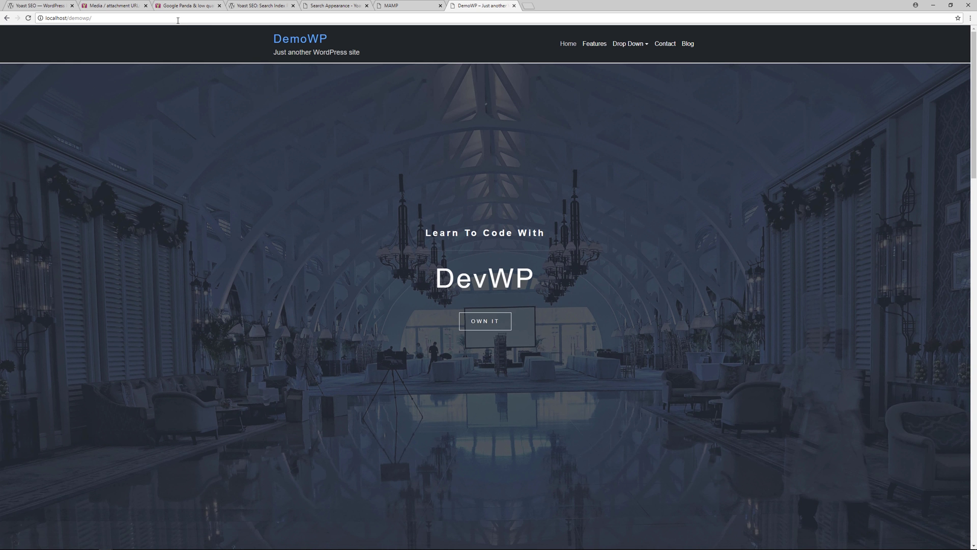
pyautogui.click(175, 19)
pyautogui.write('l')
pyautogui.press('Return')
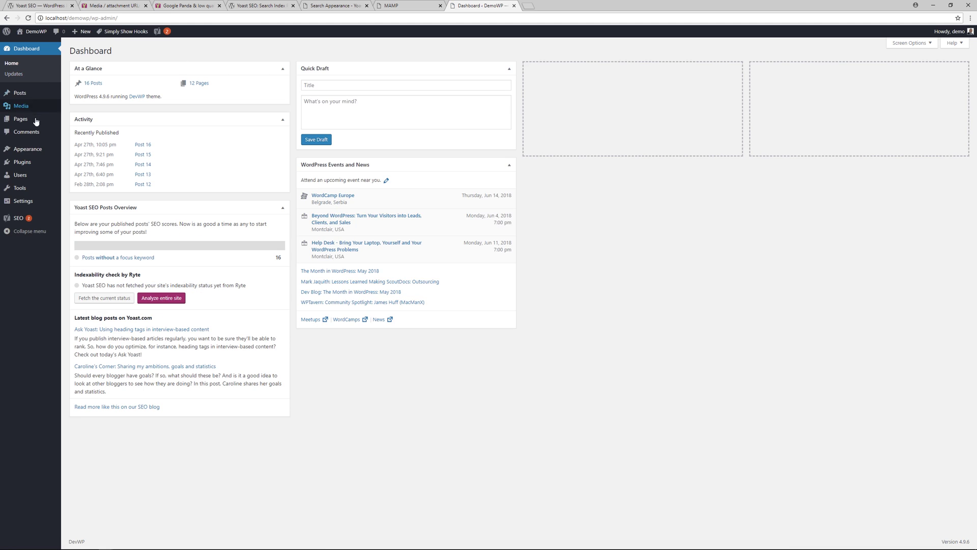
# - In SEO > Search Appearance > Media, set Redirect attachment URLs to Yes and save
pyautogui.moveTo(19, 219)
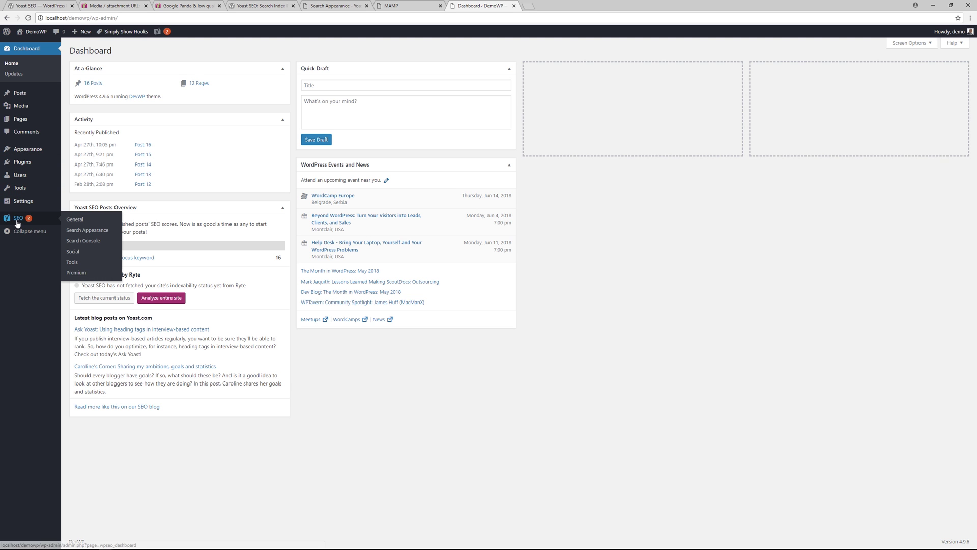
pyautogui.click(84, 231)
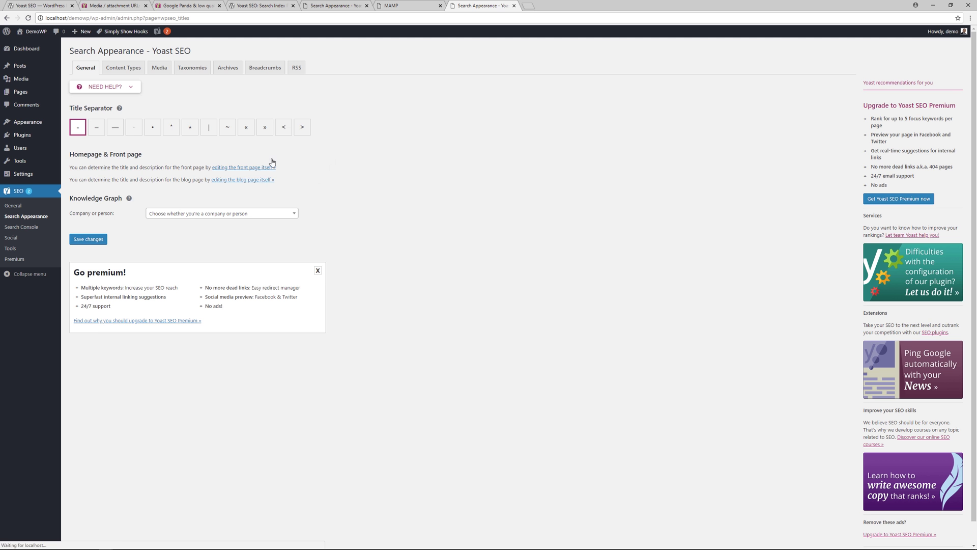
pyautogui.click(159, 67)
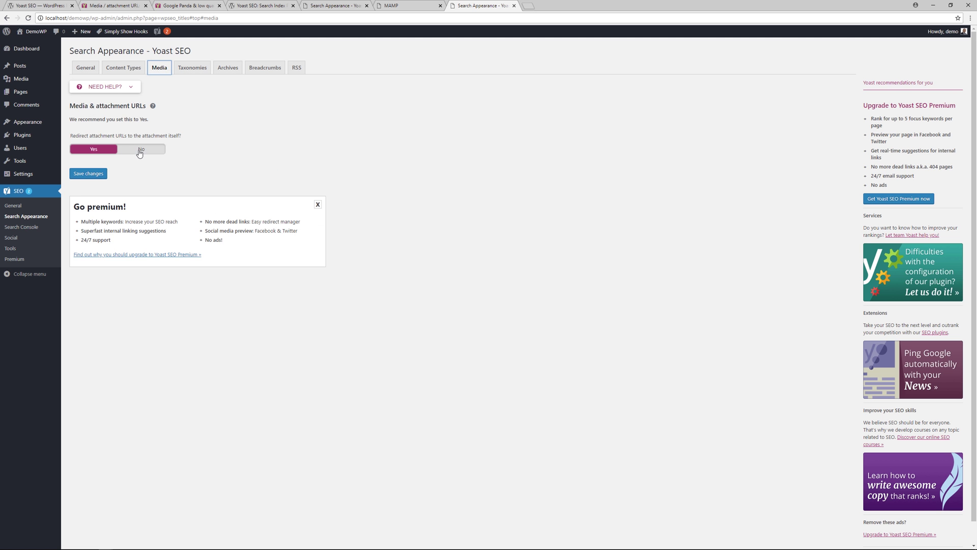
pyautogui.click(144, 150)
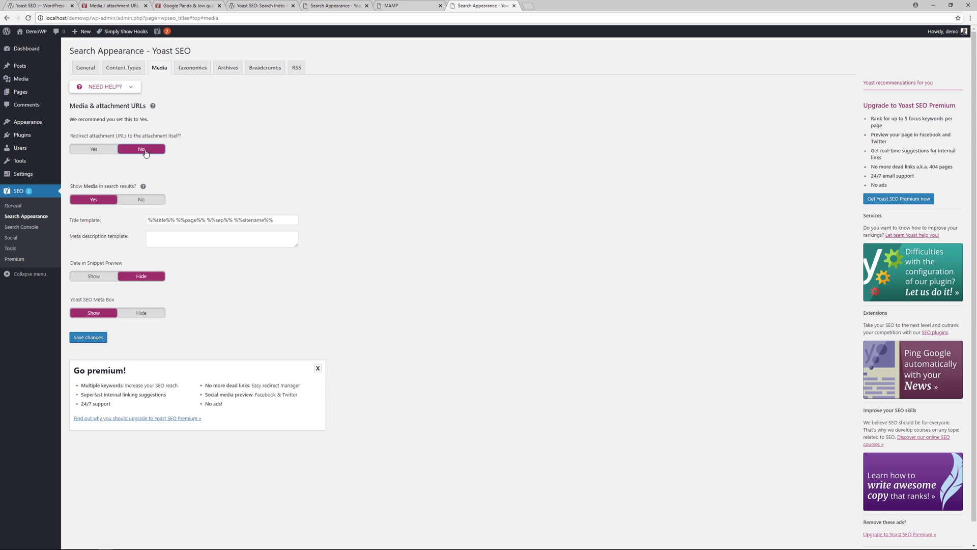
pyautogui.click(90, 150)
pyautogui.click(87, 174)
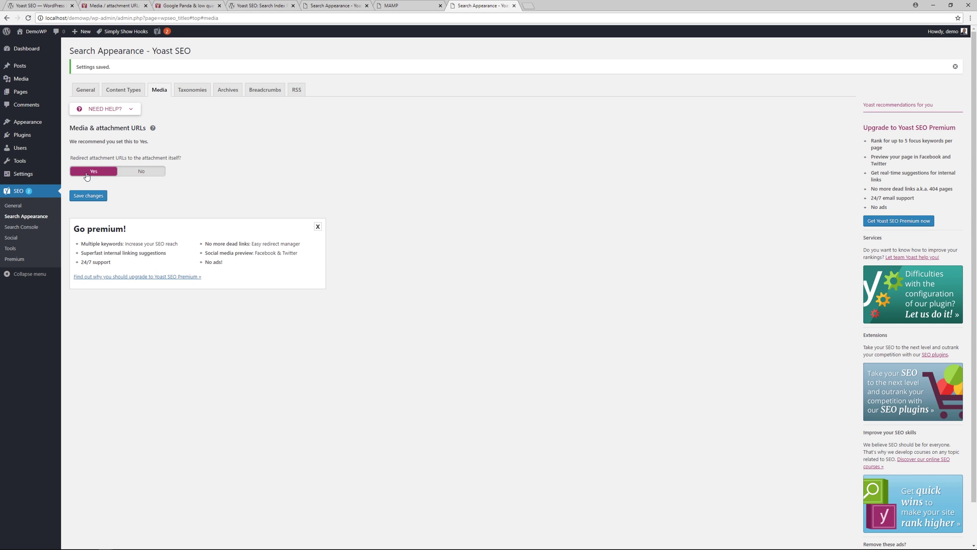
# - Search Add Plugins for 'yoast seo search engine purge'
pyautogui.moveTo(51, 136)
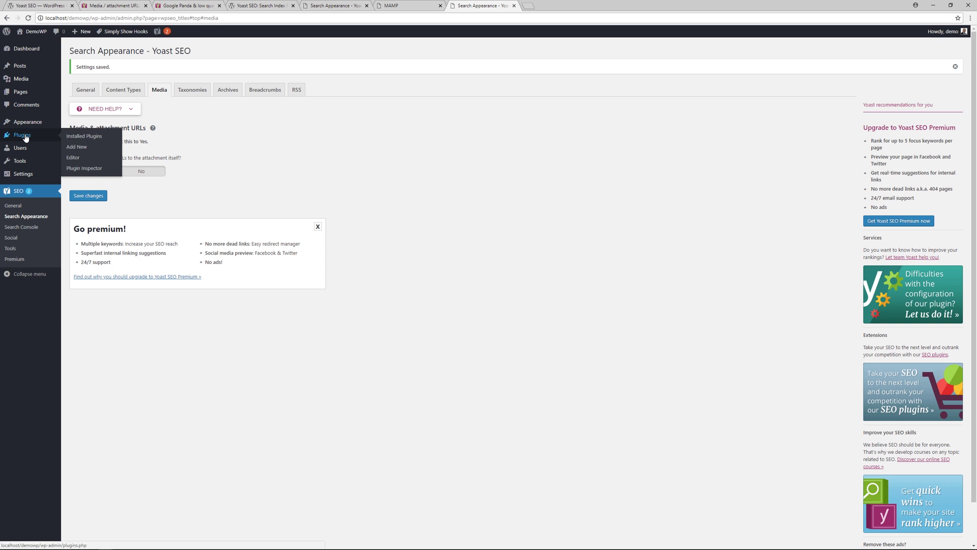
pyautogui.click(76, 147)
pyautogui.click(890, 72)
pyautogui.write('yoast')
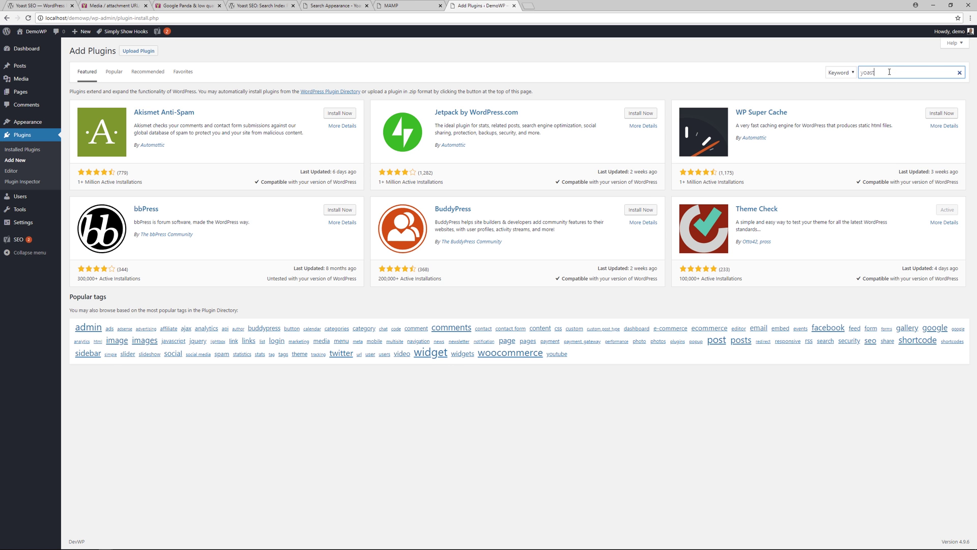
pyautogui.write(' seo s')
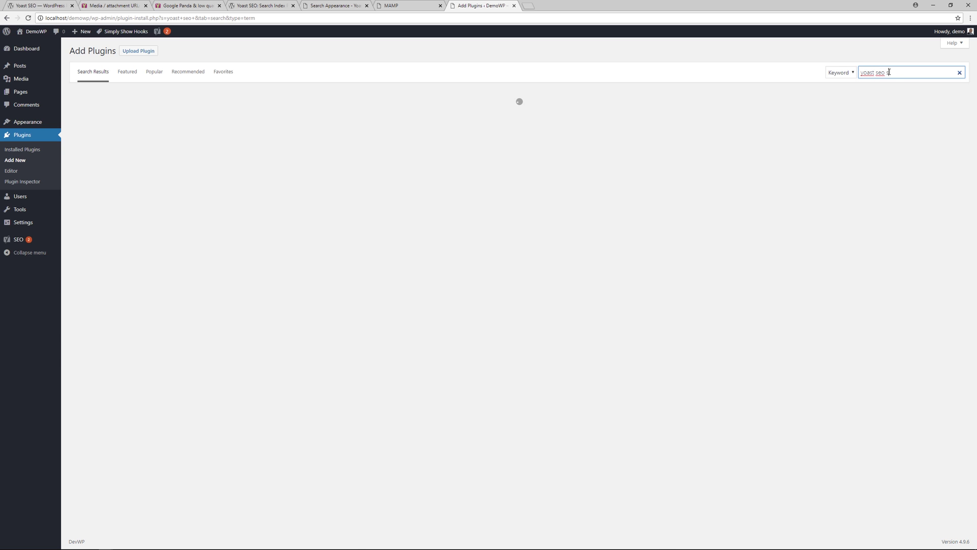
pyautogui.write('earch eng')
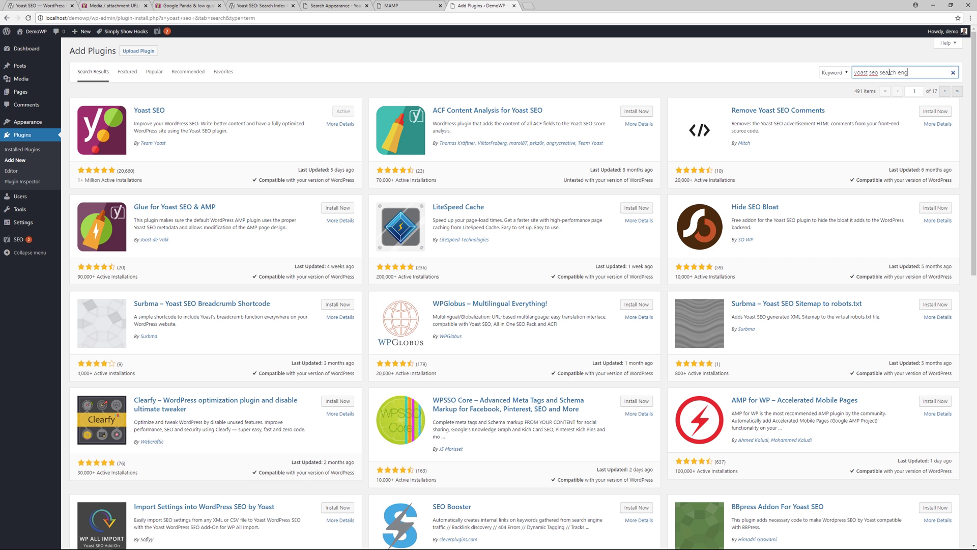
pyautogui.write('ine purge')
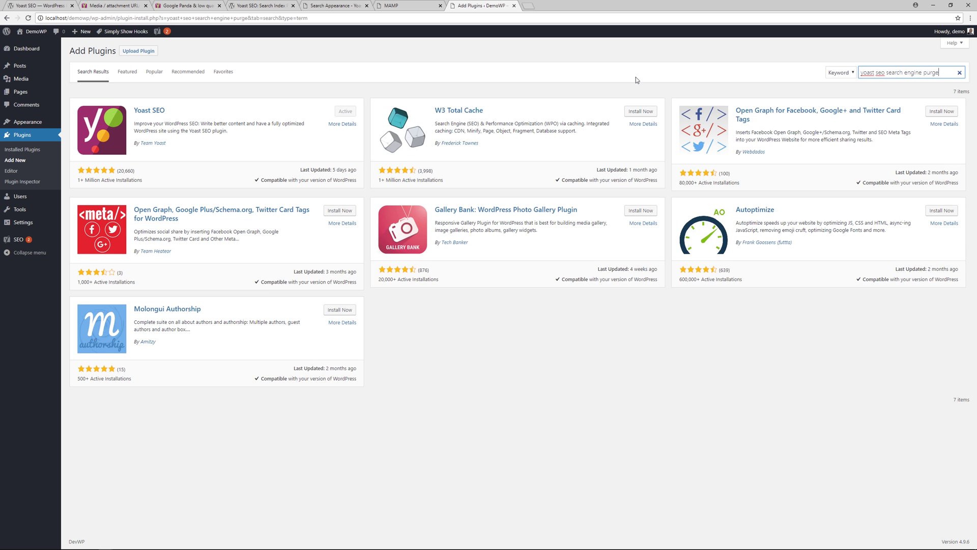
# - Check the plugin's name on WordPress.org and correct the search term 'engine' to 'index'
pyautogui.click(252, 7)
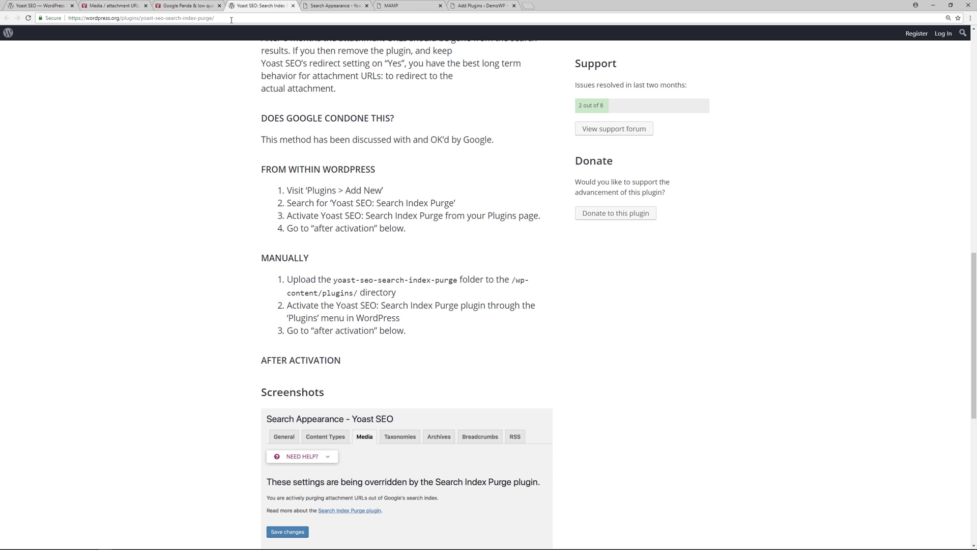
pyautogui.click(471, 6)
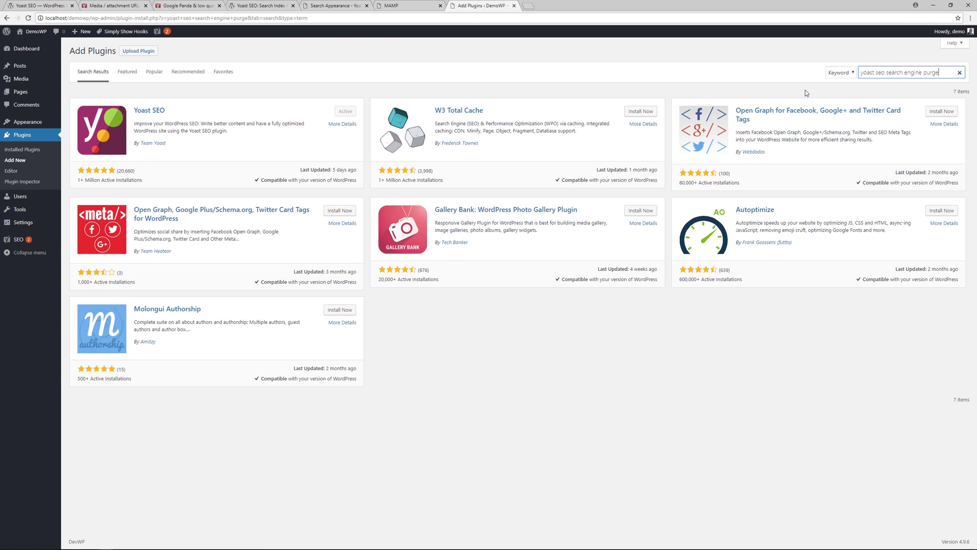
pyautogui.doubleClick(915, 72)
pyautogui.write('index')
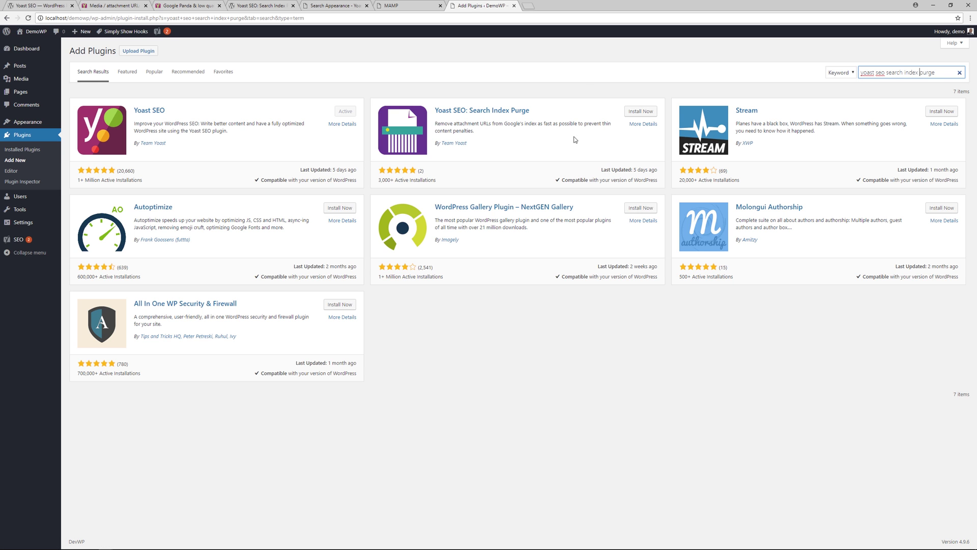
# - Open the Yoast SEO: Search Index Purge details, zoom in, and read its description
pyautogui.click(643, 124)
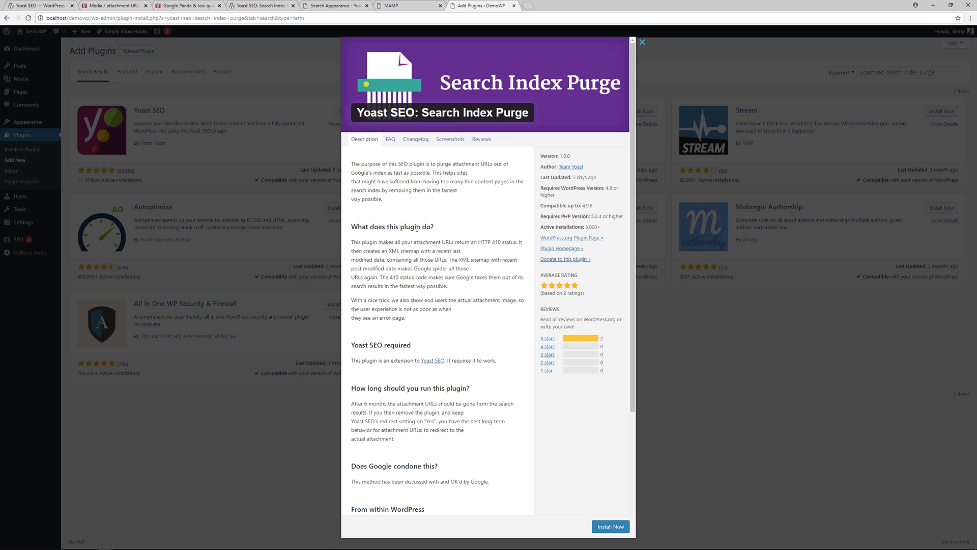
pyautogui.hotkey('ctrl', '+')
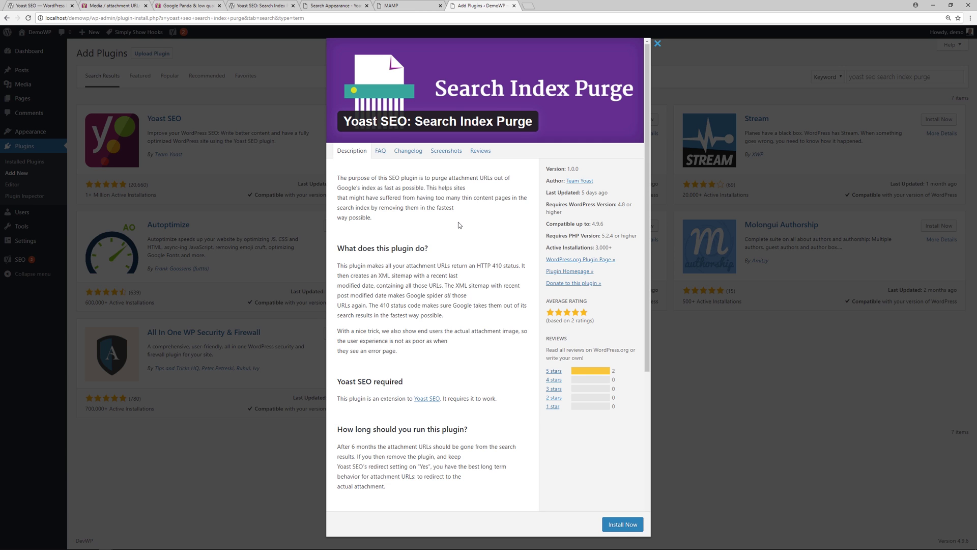
pyautogui.scroll(-1, 458, 223)
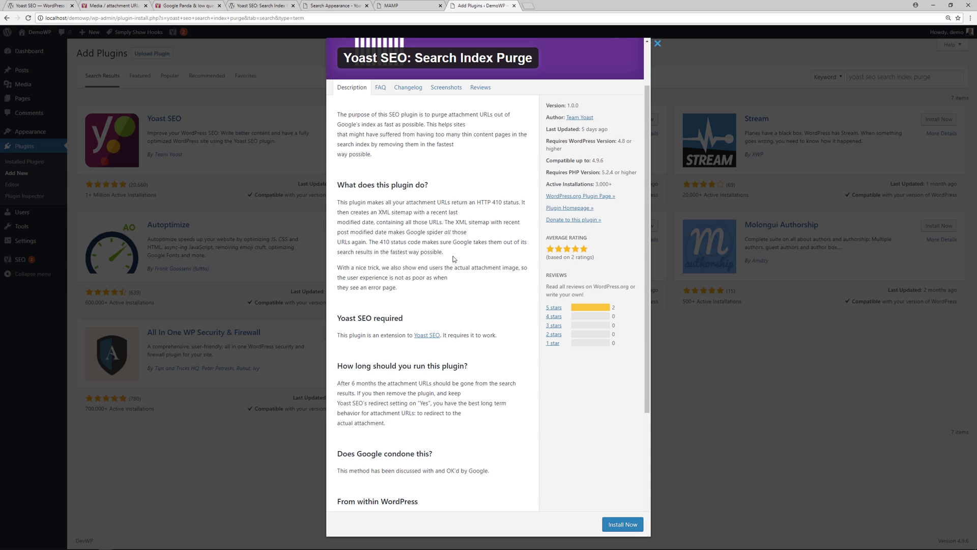
pyautogui.scroll(-1, 471, 247)
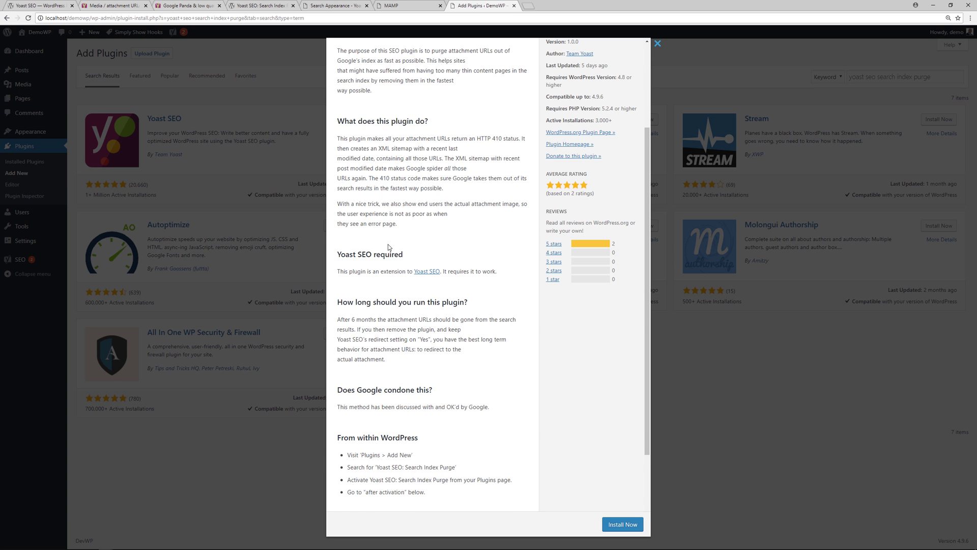
pyautogui.scroll(-1, 388, 247)
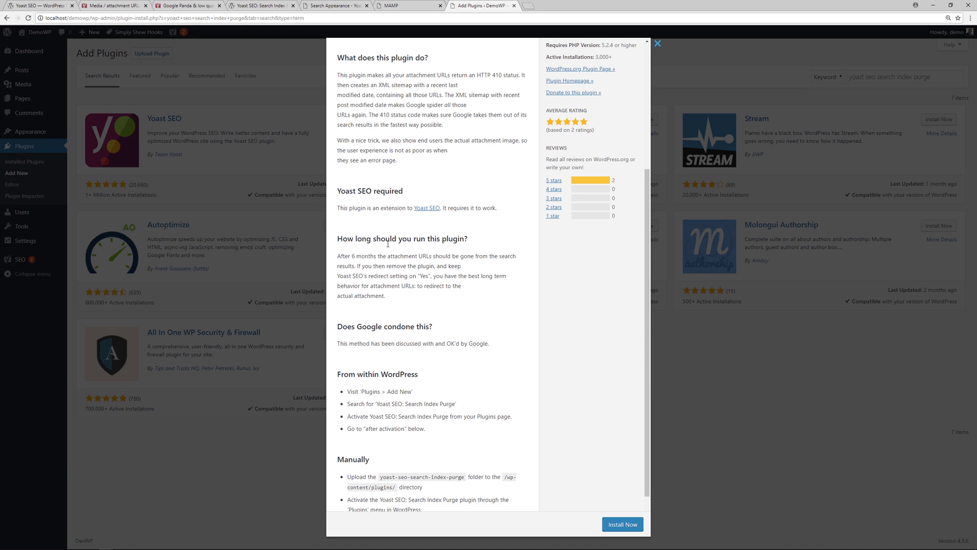
pyautogui.scroll(-1, 389, 248)
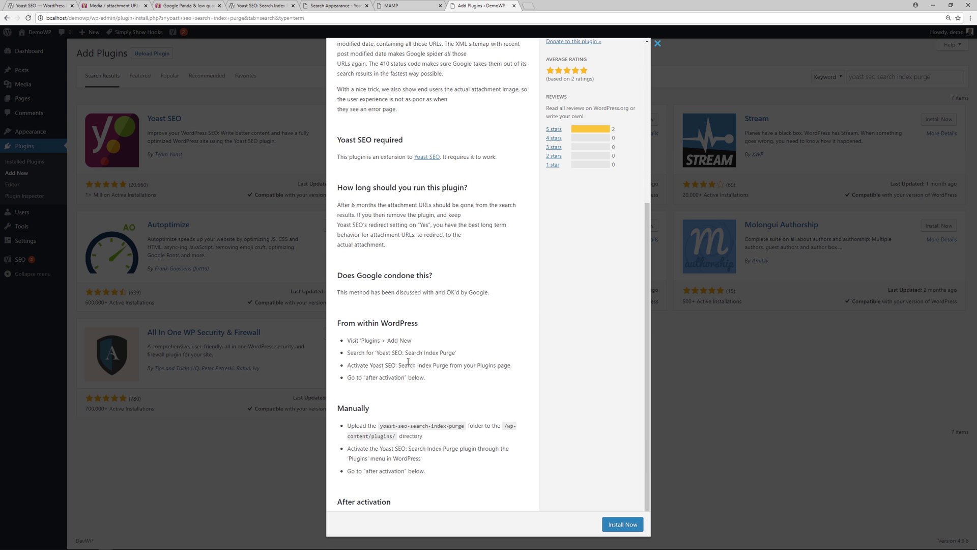
# - Install and activate Search Index Purge, then re-save Yoast's Search Appearance Media settings
pyautogui.click(622, 524)
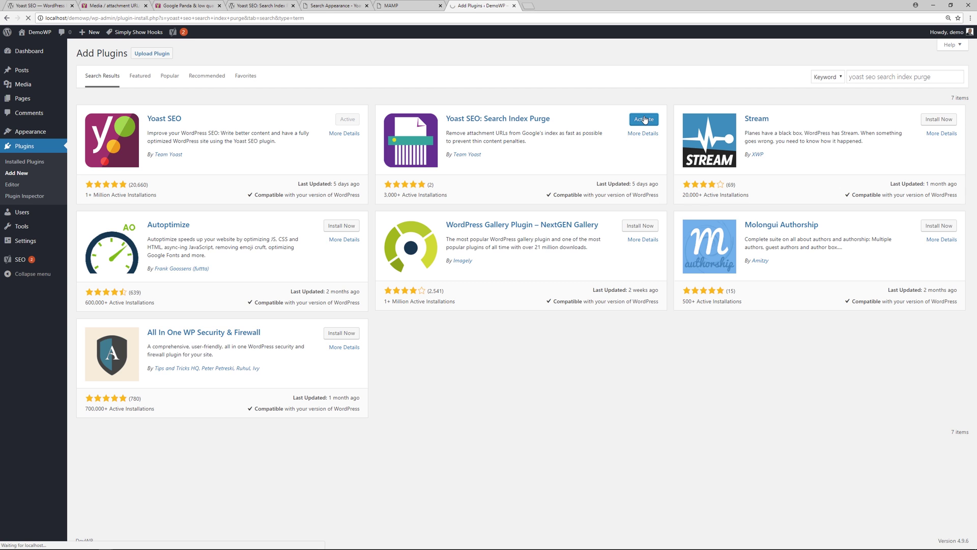
pyautogui.click(644, 121)
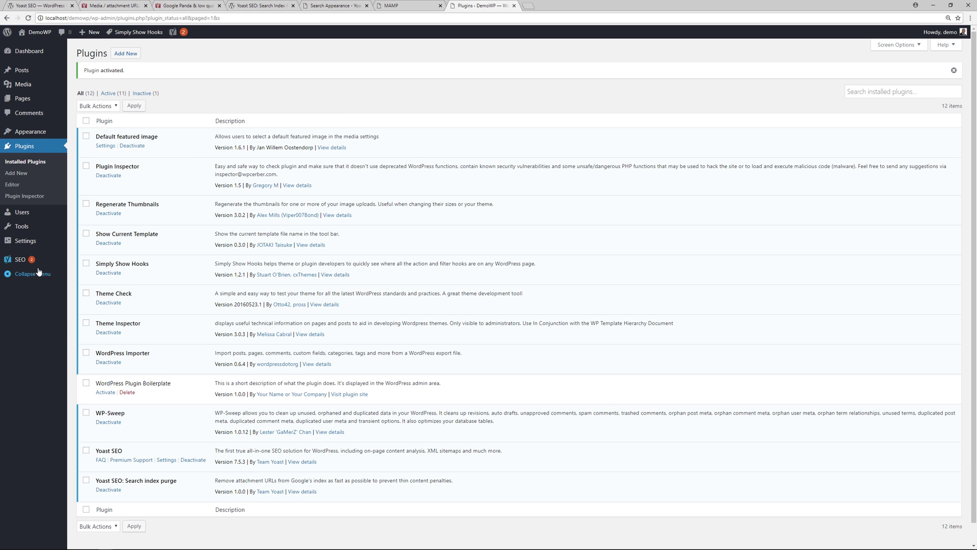
pyautogui.moveTo(31, 260)
pyautogui.click(97, 274)
pyautogui.click(175, 72)
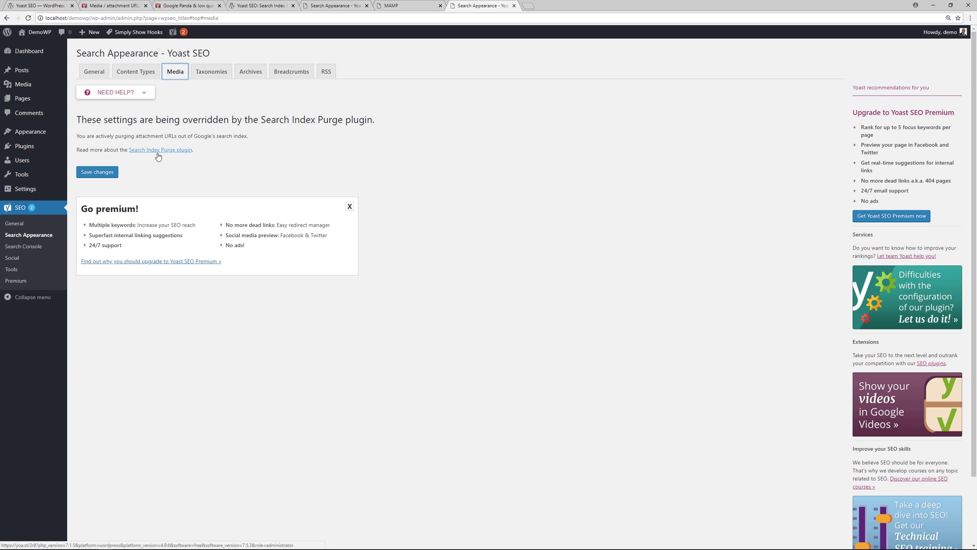
pyautogui.click(100, 173)
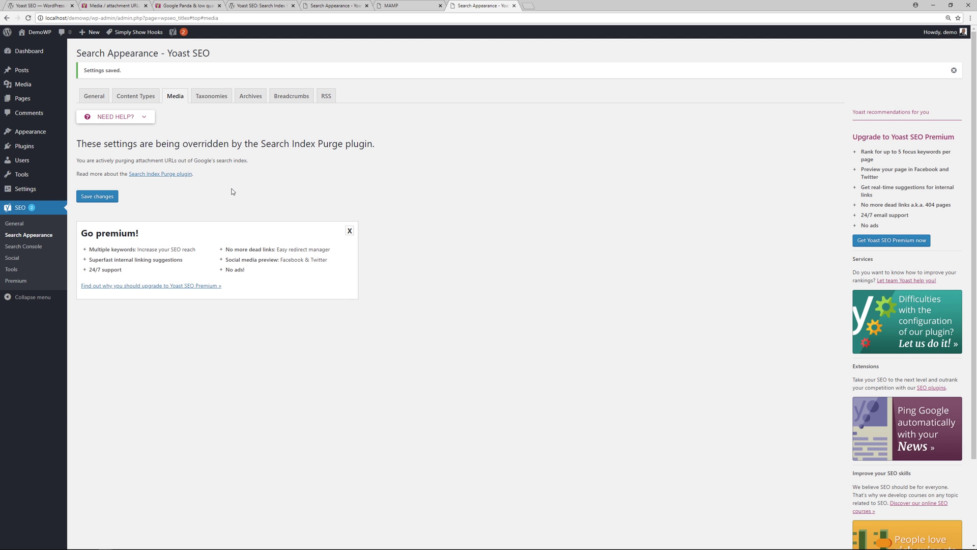
# - Switch back to the yoast.com attachment URL article and scroll up to its top
pyautogui.click(111, 6)
pyautogui.scroll(1, 159, 178)
pyautogui.scroll(15, 159, 181)
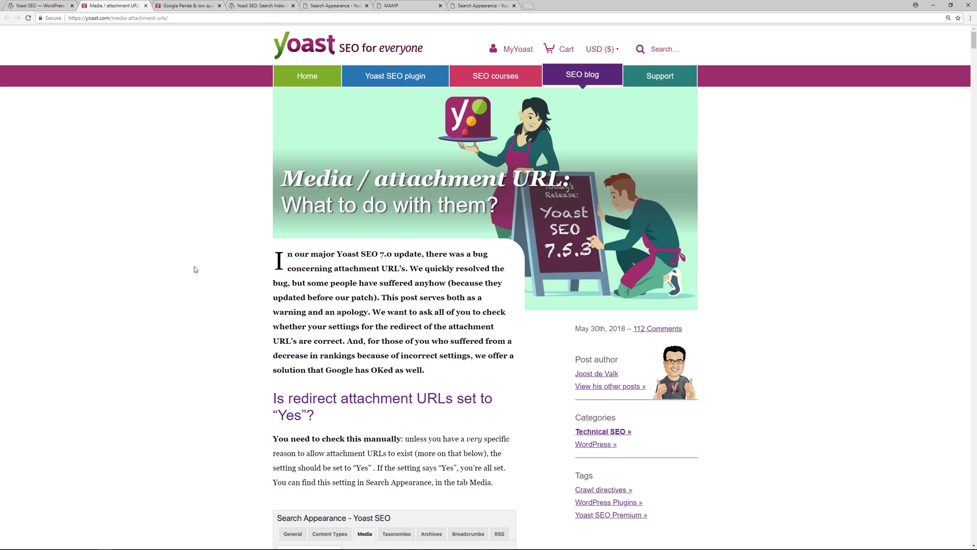
# - Scroll the yoast.com article to the 'No' scenarios, then return to Yoast's Search Appearance settings
pyautogui.scroll(-15, 194, 267)
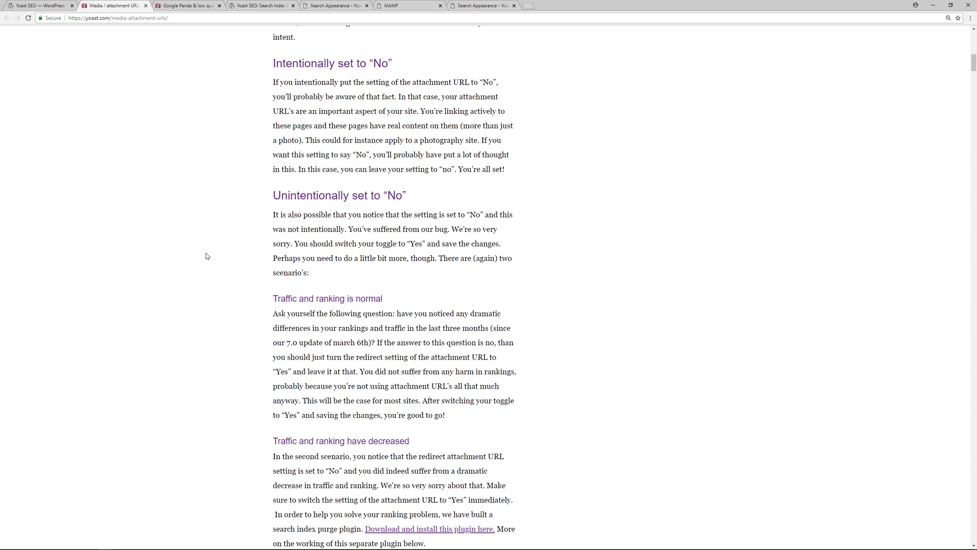
pyautogui.click(483, 6)
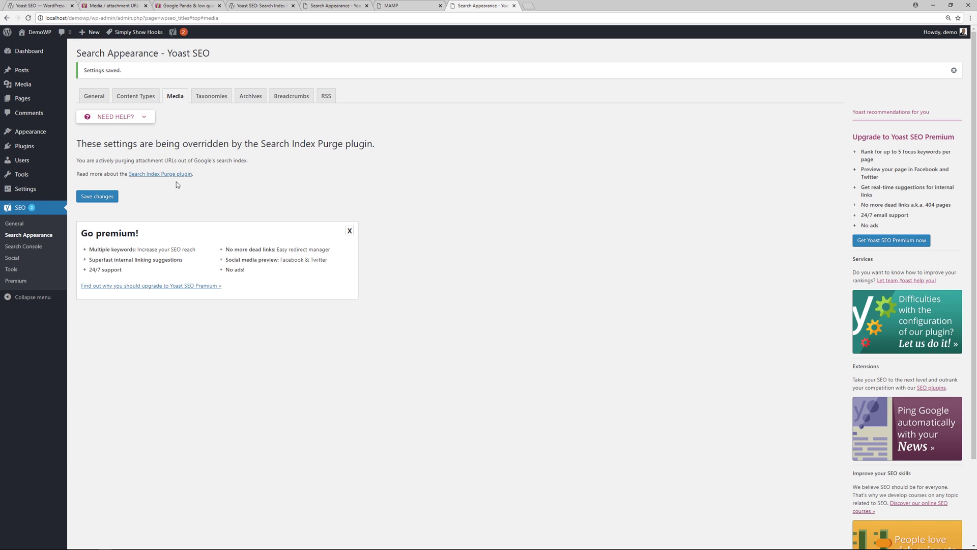
# - Bring the wordpress.org Yoast SEO plugin page (version 7.5.3) back to the front with Ctrl+1
pyautogui.hotkey('ctrl', '1')
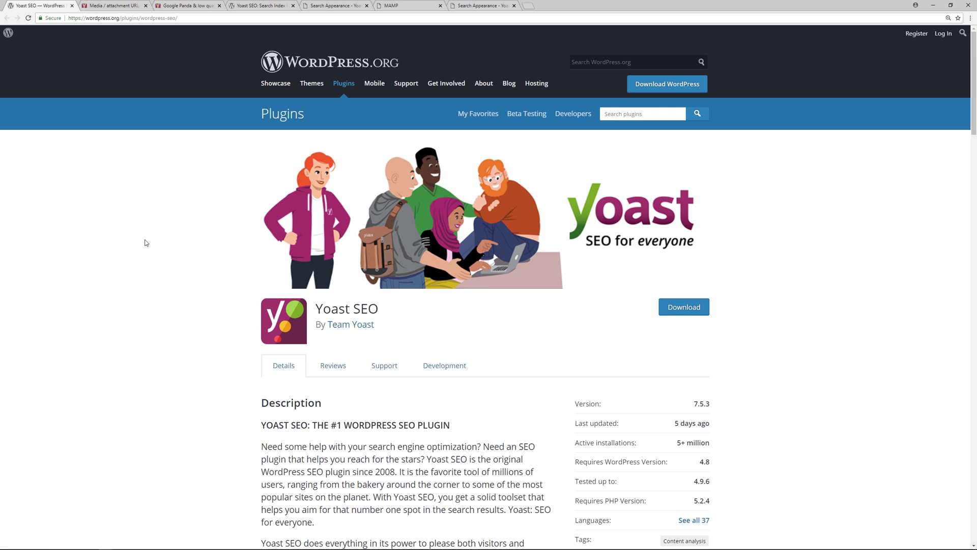
# - Return to the yoast.com 'Media / attachment URL' article and scroll up to its Yes/No section
pyautogui.click(108, 7)
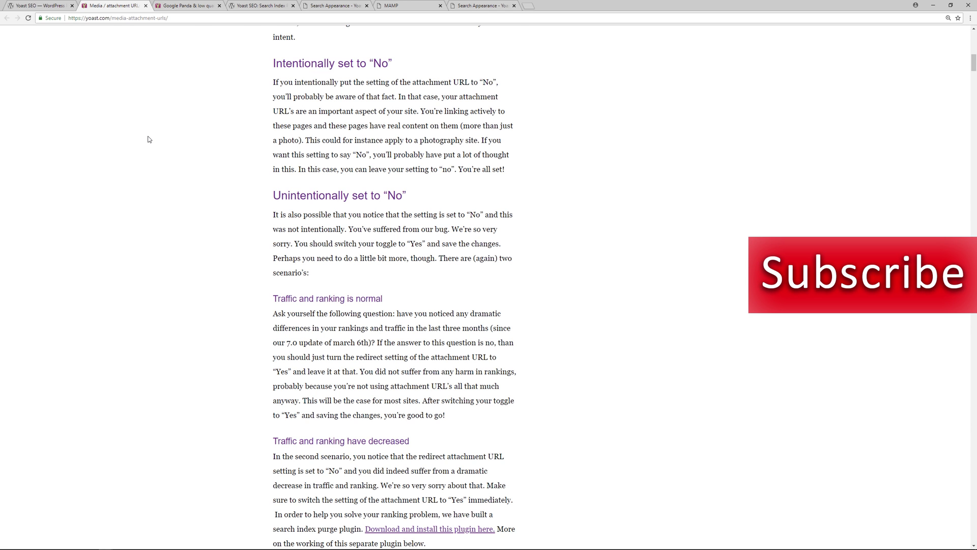
pyautogui.scroll(3, 149, 139)
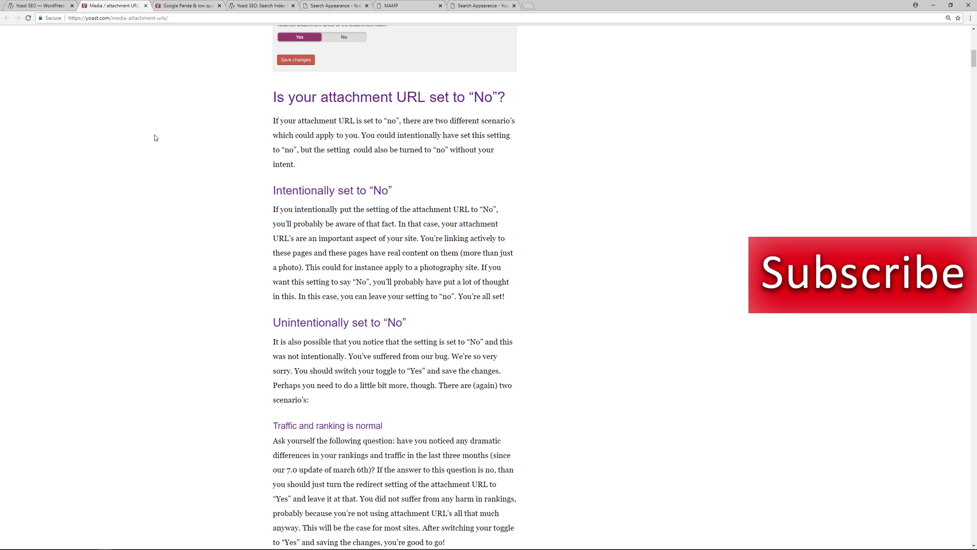